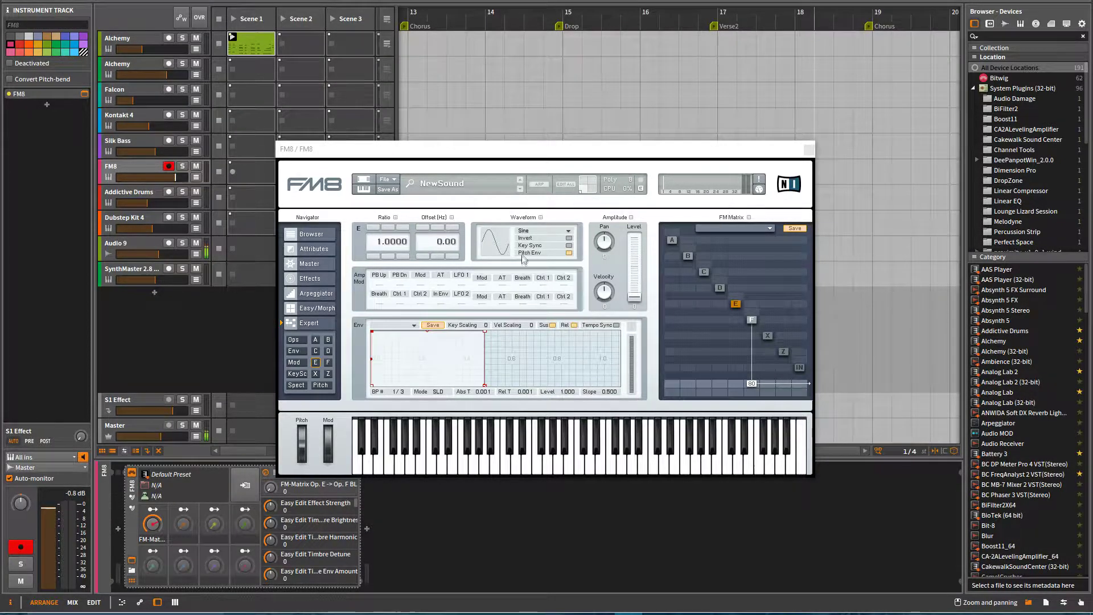
# Keep operator F on sine, lower its output to 73, and route D to X at 100
pyautogui.click(550, 232)
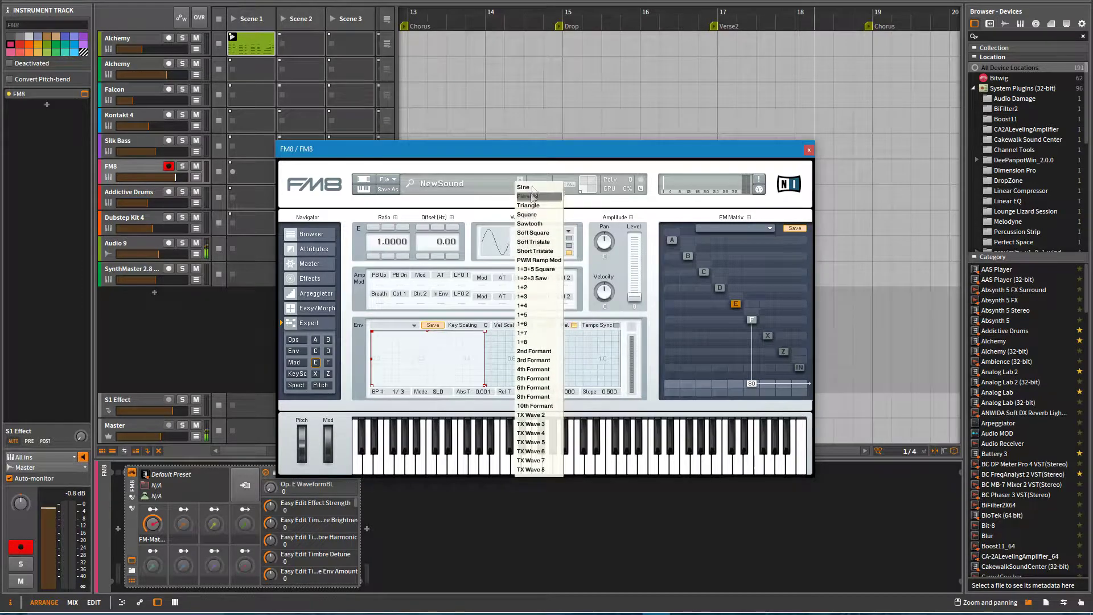
pyautogui.click(498, 227)
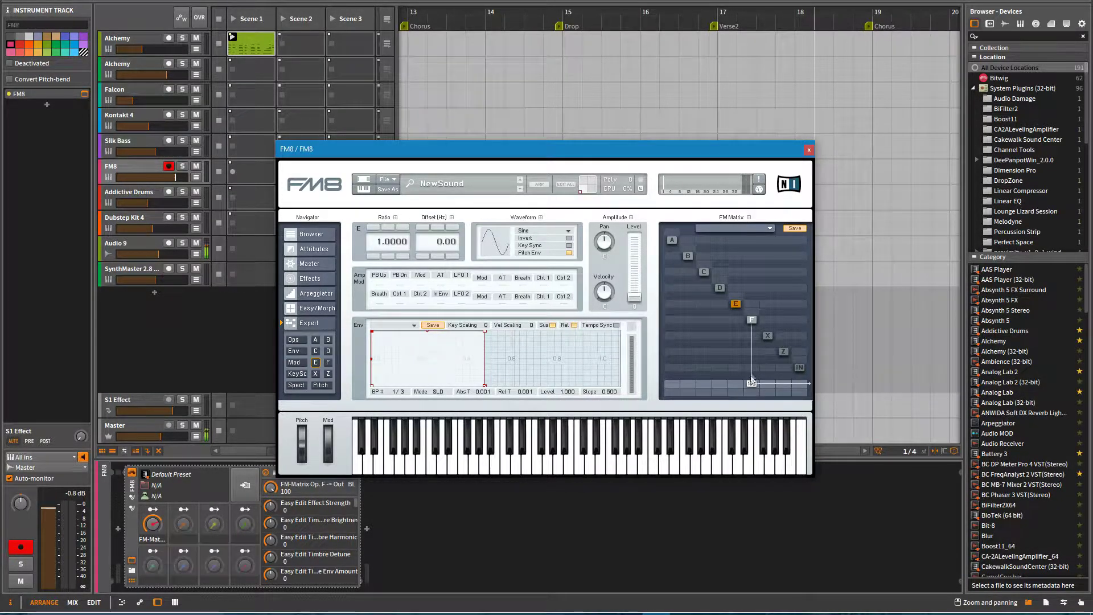
pyautogui.moveTo(753, 385)
pyautogui.mouseDown()
pyautogui.moveTo(758, 424)
pyautogui.moveTo(762, 353)
pyautogui.moveTo(751, 382)
pyautogui.mouseUp()
pyautogui.moveTo(718, 334); pyautogui.dragTo(718, 242)
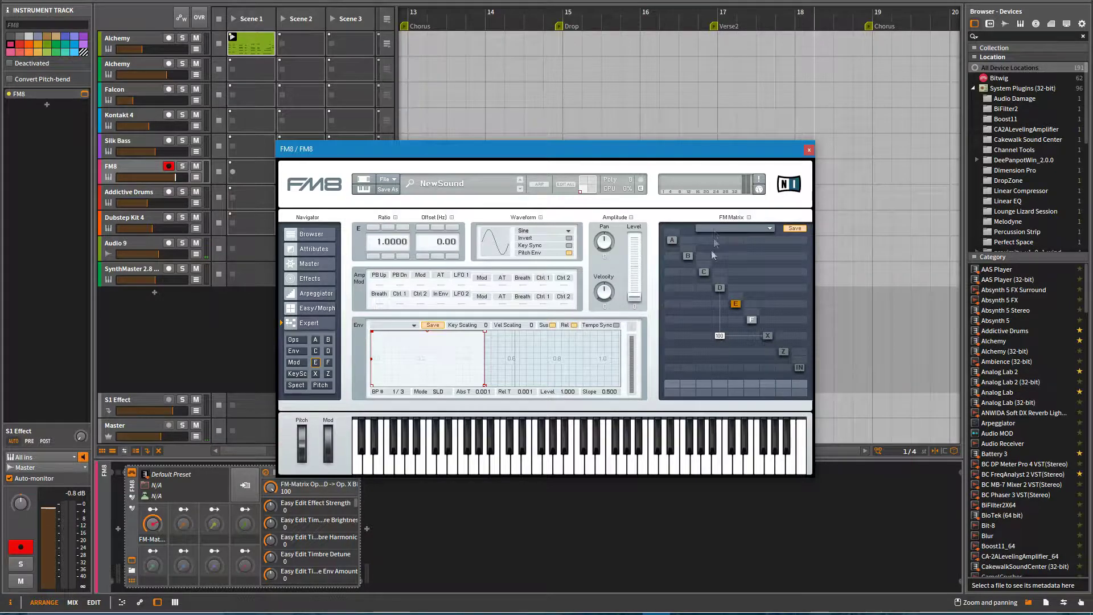
# Delete the D→X link, then add a trial F→B link and drag it back to 0
pyautogui.doubleClick(719, 336)
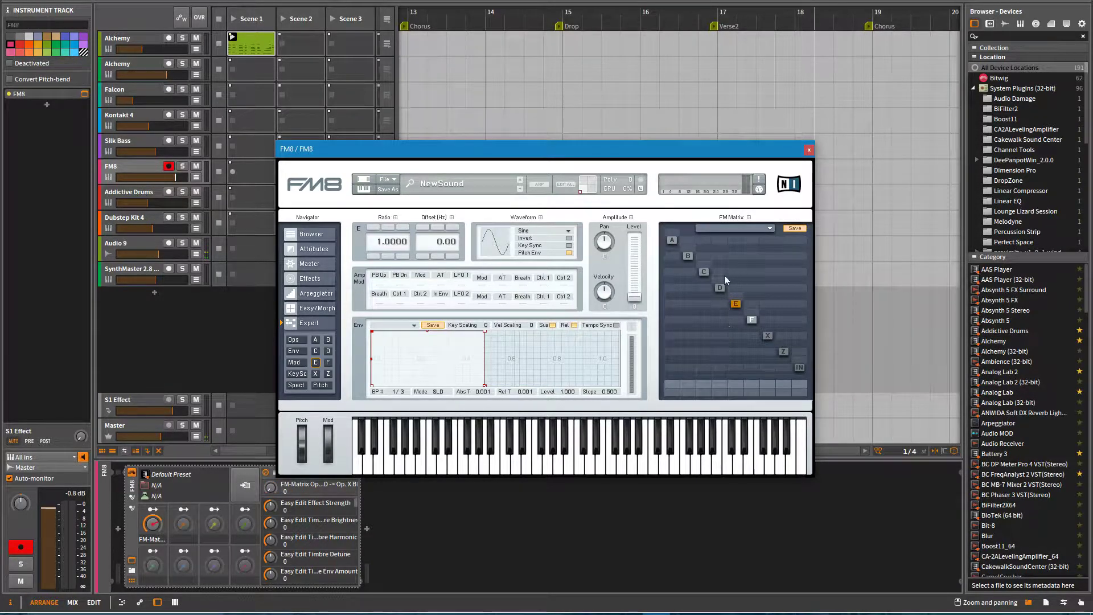
pyautogui.moveTo(752, 257); pyautogui.dragTo(761, 223)
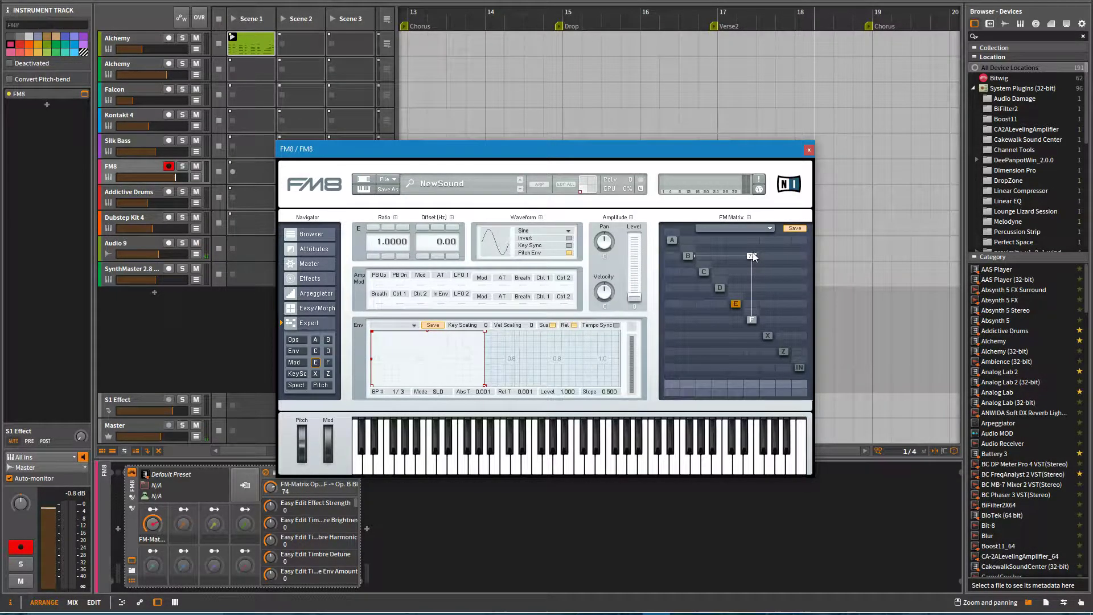
pyautogui.moveTo(752, 257); pyautogui.dragTo(757, 329)
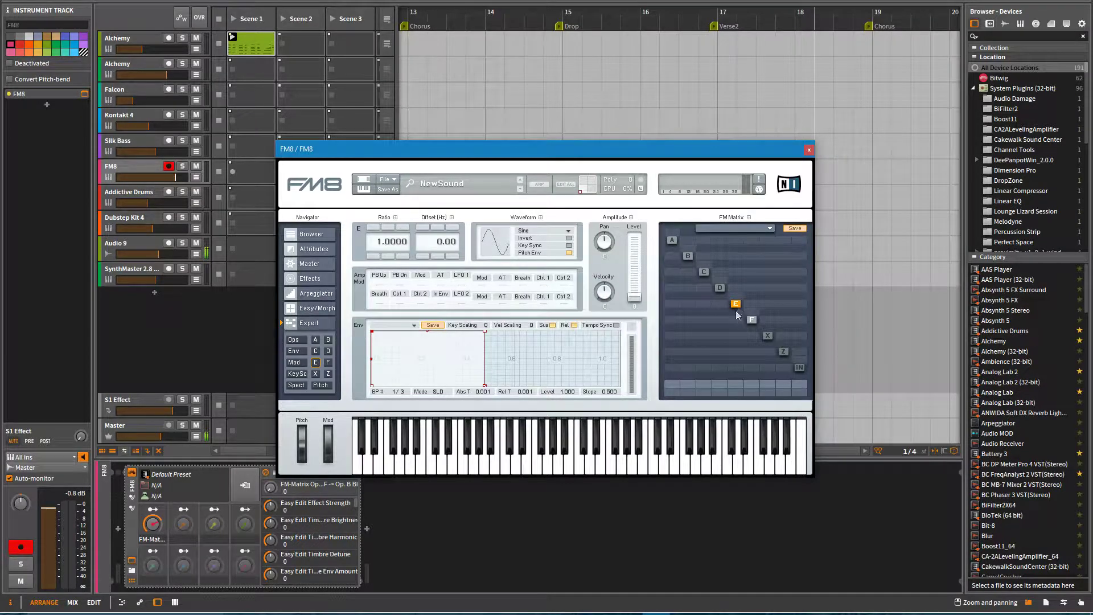
# Route operator E into F and send F to the output at 100
pyautogui.moveTo(736, 322); pyautogui.dragTo(739, 301)
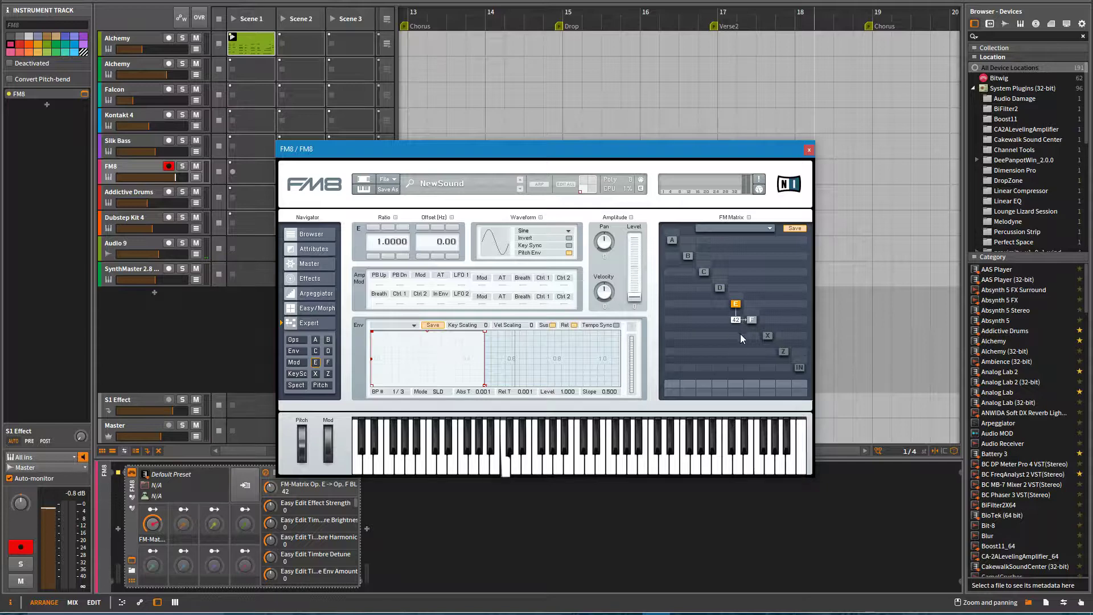
pyautogui.click(751, 383)
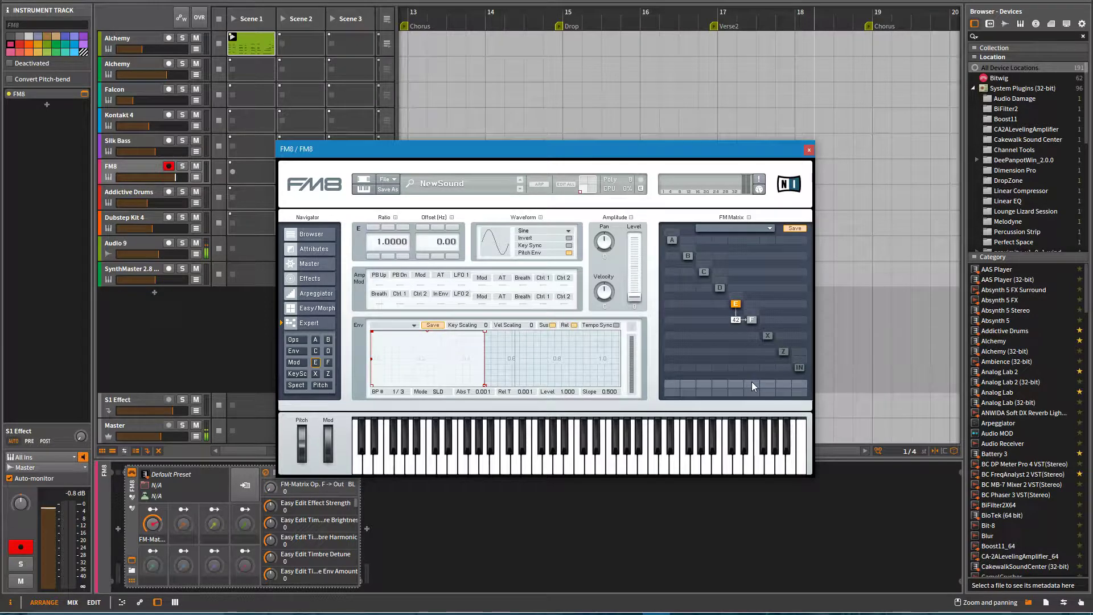
pyautogui.moveTo(751, 381); pyautogui.dragTo(749, 287)
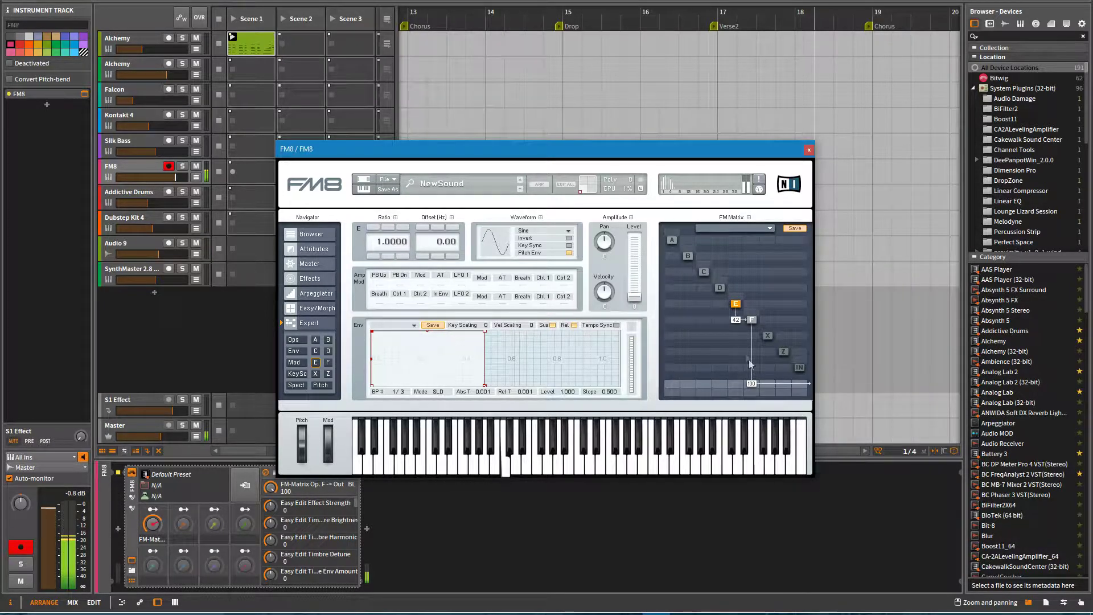
# Readjust the E→F modulation amount, settling around 27
pyautogui.moveTo(737, 320); pyautogui.dragTo(736, 384)
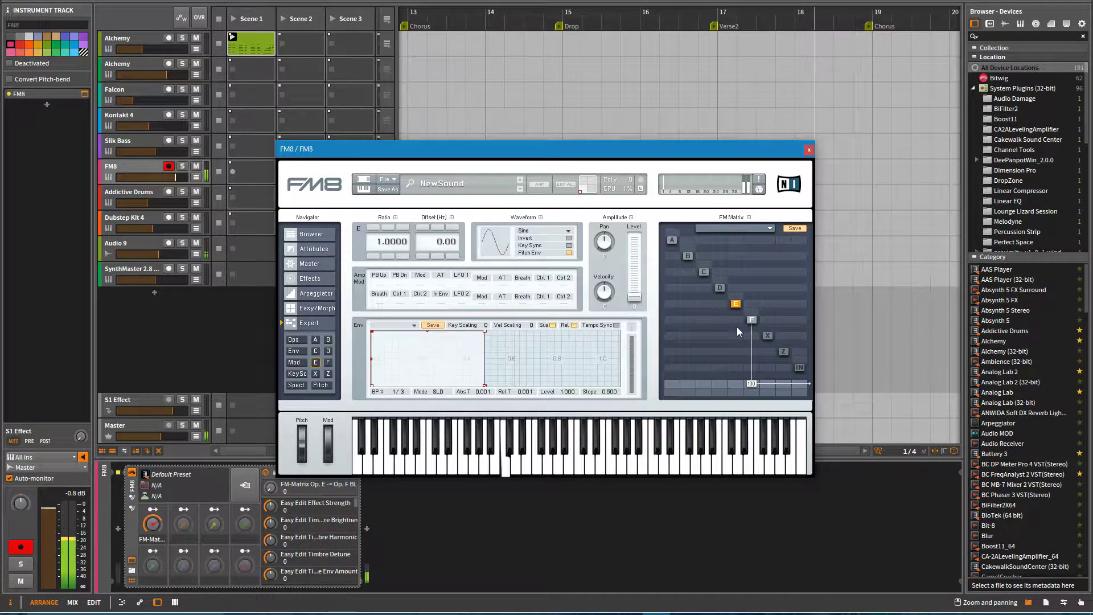
pyautogui.moveTo(736, 319)
pyautogui.mouseDown()
pyautogui.moveTo(750, 297)
pyautogui.moveTo(753, 319)
pyautogui.moveTo(754, 284)
pyautogui.moveTo(741, 333)
pyautogui.mouseUp()
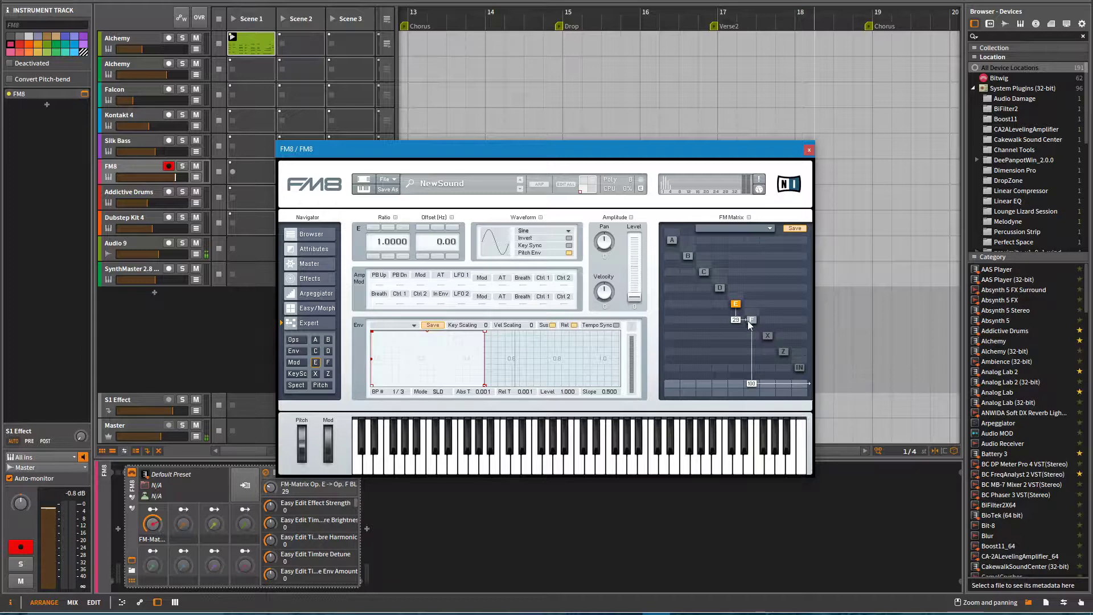
pyautogui.moveTo(747, 320)
pyautogui.mouseDown()
pyautogui.moveTo(746, 295)
pyautogui.moveTo(742, 325)
pyautogui.mouseUp()
pyautogui.moveTo(740, 325)
pyautogui.mouseDown()
pyautogui.moveTo(754, 275)
pyautogui.moveTo(749, 321)
pyautogui.mouseUp()
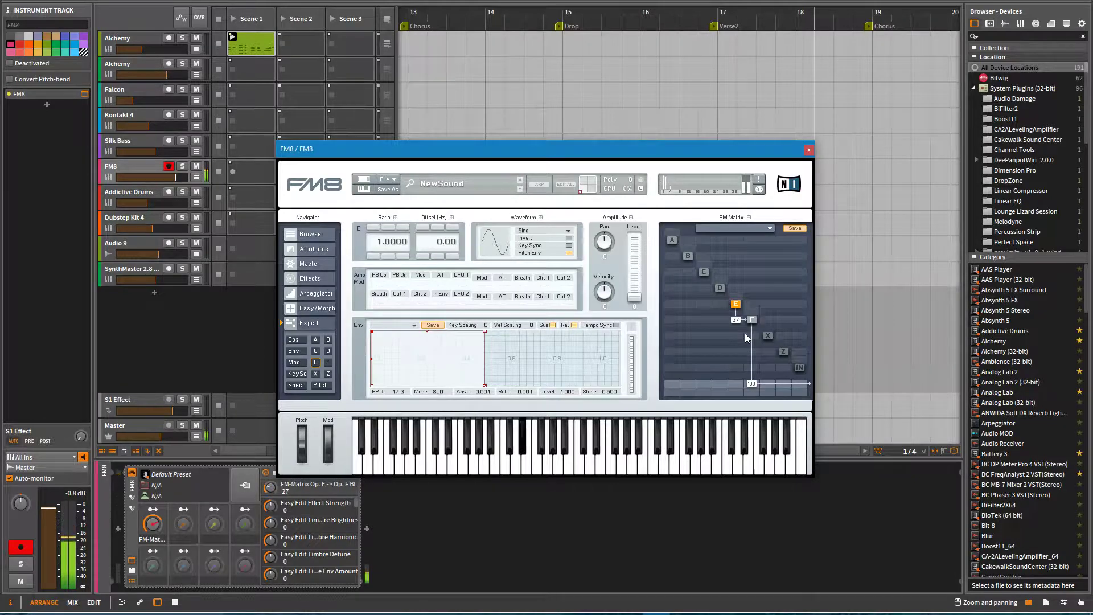
# Tune the E→F amount through 50 and 66 while auditioning, ending at 72
pyautogui.scroll(9, 737, 319)
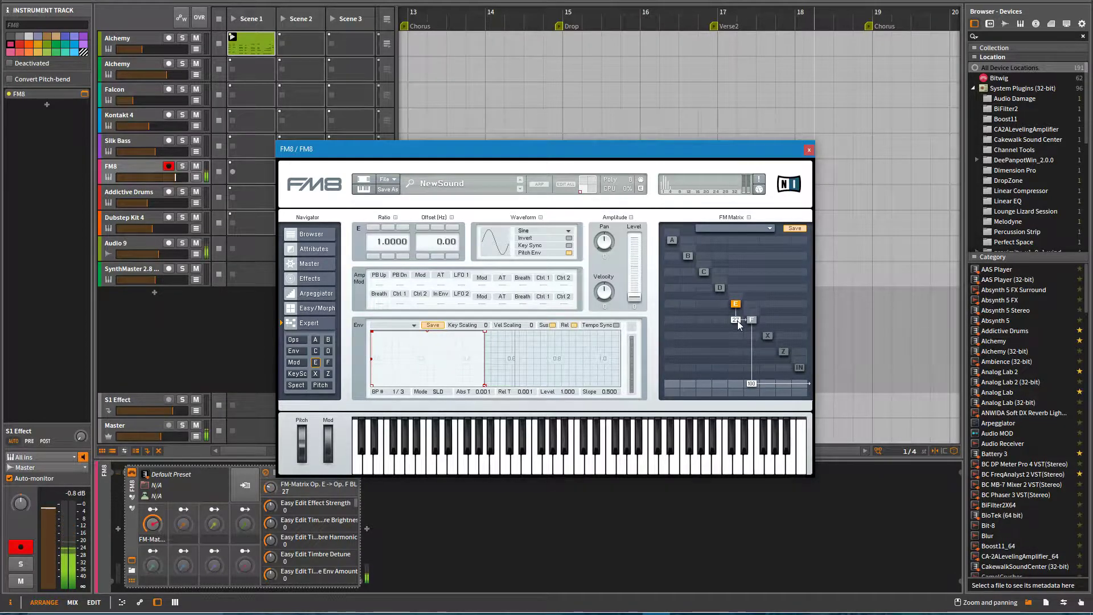
pyautogui.scroll(15, 737, 319)
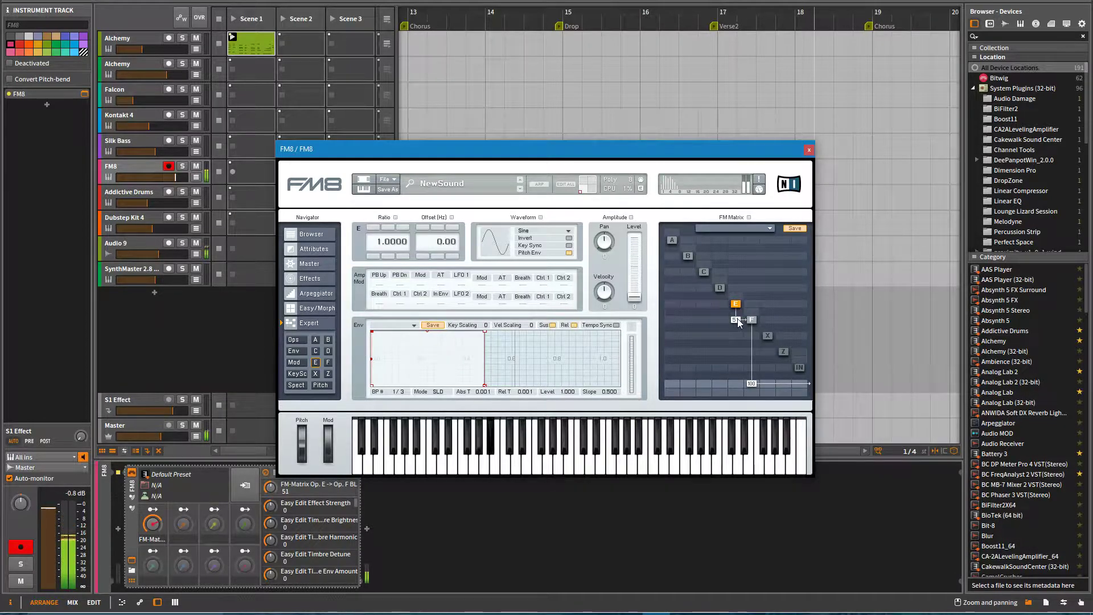
pyautogui.scroll(20, 737, 319)
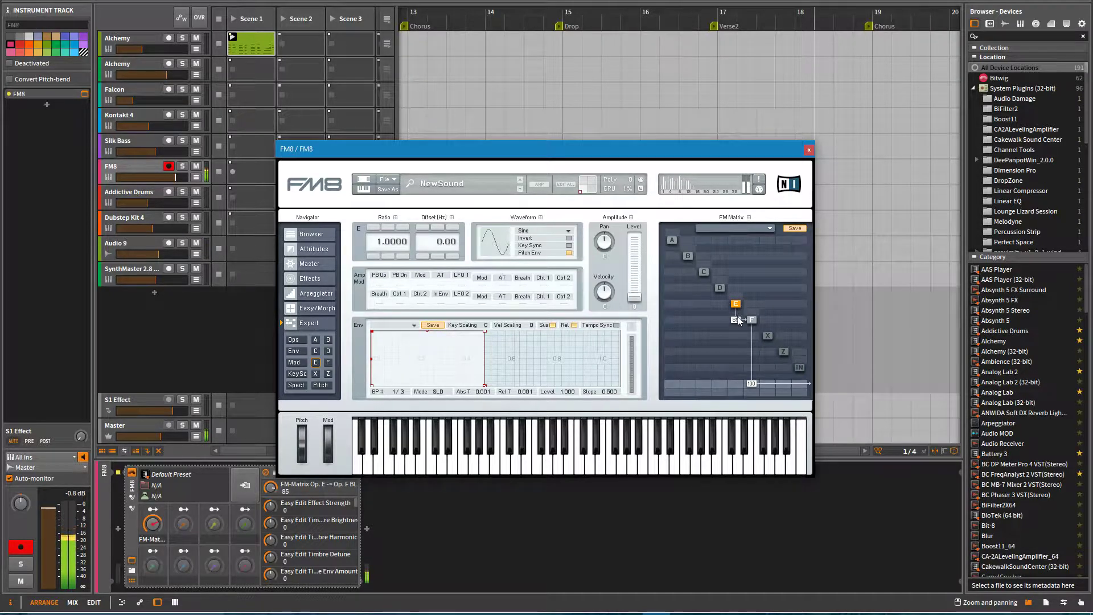
pyautogui.scroll(15, 737, 319)
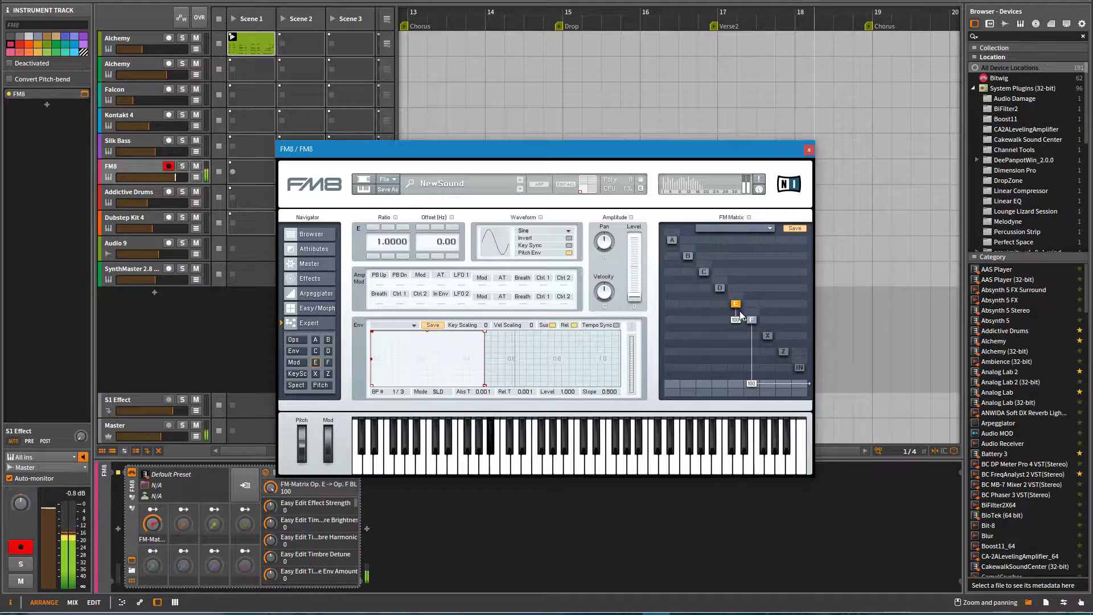
pyautogui.moveTo(737, 320); pyautogui.dragTo(735, 356)
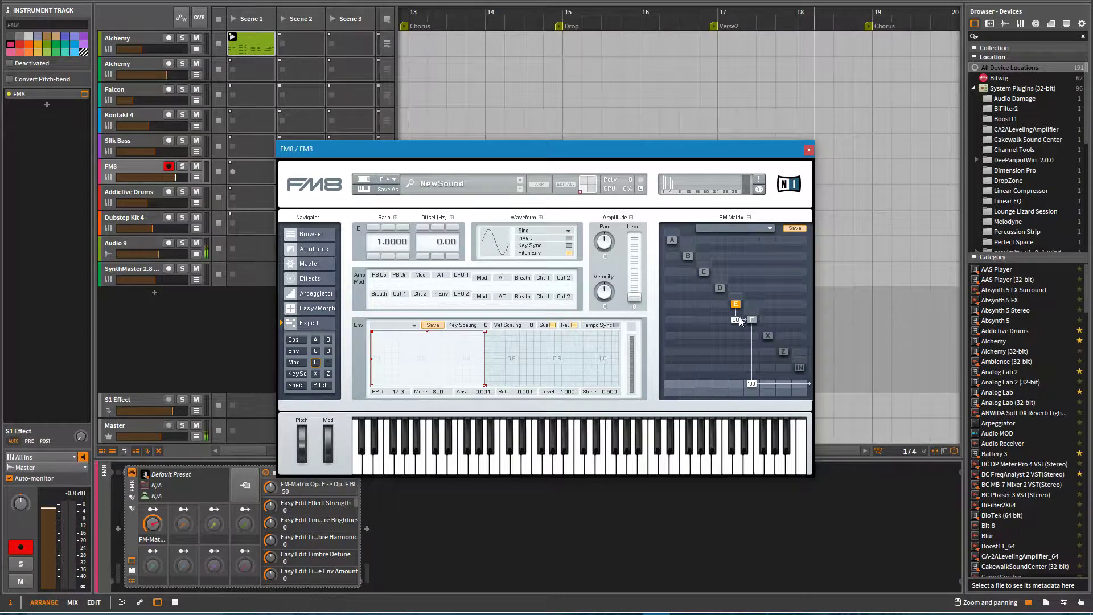
pyautogui.scroll(16, 738, 314)
pyautogui.scroll(-20, 738, 314)
pyautogui.scroll(1, 736, 320)
pyautogui.scroll(-2, 737, 322)
pyautogui.moveTo(738, 323)
pyautogui.mouseDown()
pyautogui.moveTo(747, 252)
pyautogui.moveTo(738, 319)
pyautogui.mouseUp()
pyautogui.moveTo(741, 325); pyautogui.dragTo(743, 316)
# Drag operator E's second envelope breakpoint to level 0 at about 2.588 seconds
pyautogui.moveTo(487, 335); pyautogui.dragTo(546, 392)
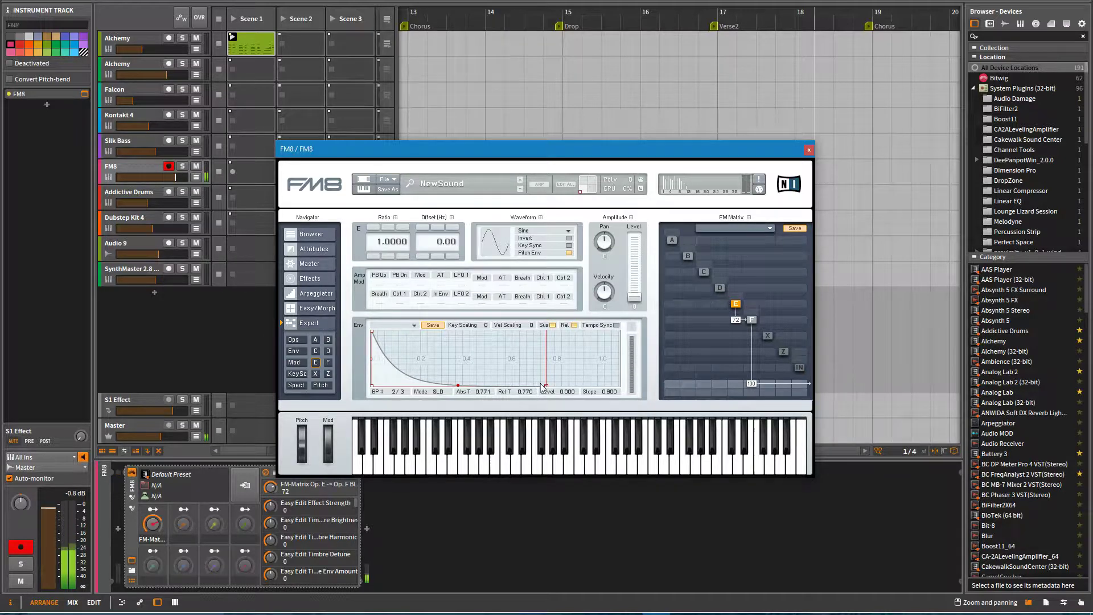
pyautogui.moveTo(546, 386); pyautogui.dragTo(516, 402)
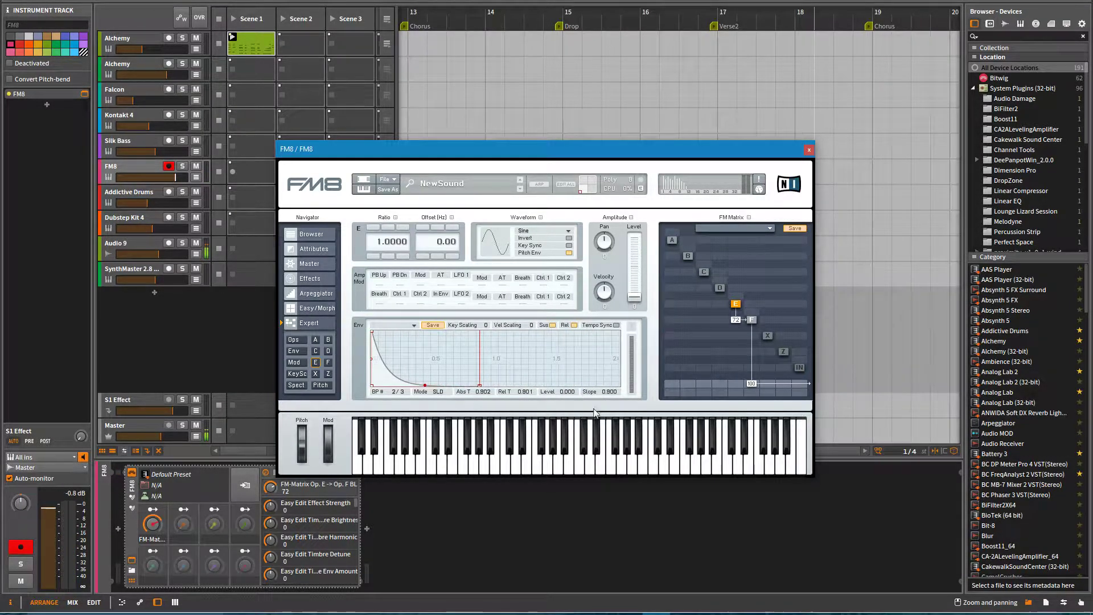
pyautogui.moveTo(464, 388); pyautogui.dragTo(635, 407)
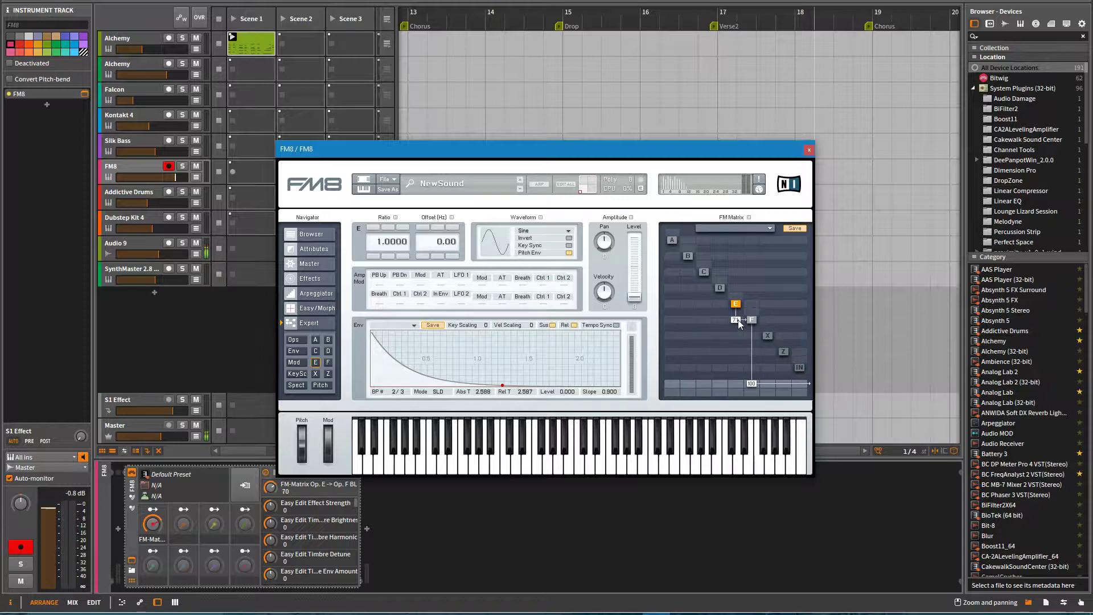
# Sweep the E→F amount up, down to 0, then up to 100
pyautogui.moveTo(739, 328); pyautogui.dragTo(740, 309)
pyautogui.moveTo(737, 321); pyautogui.dragTo(741, 378)
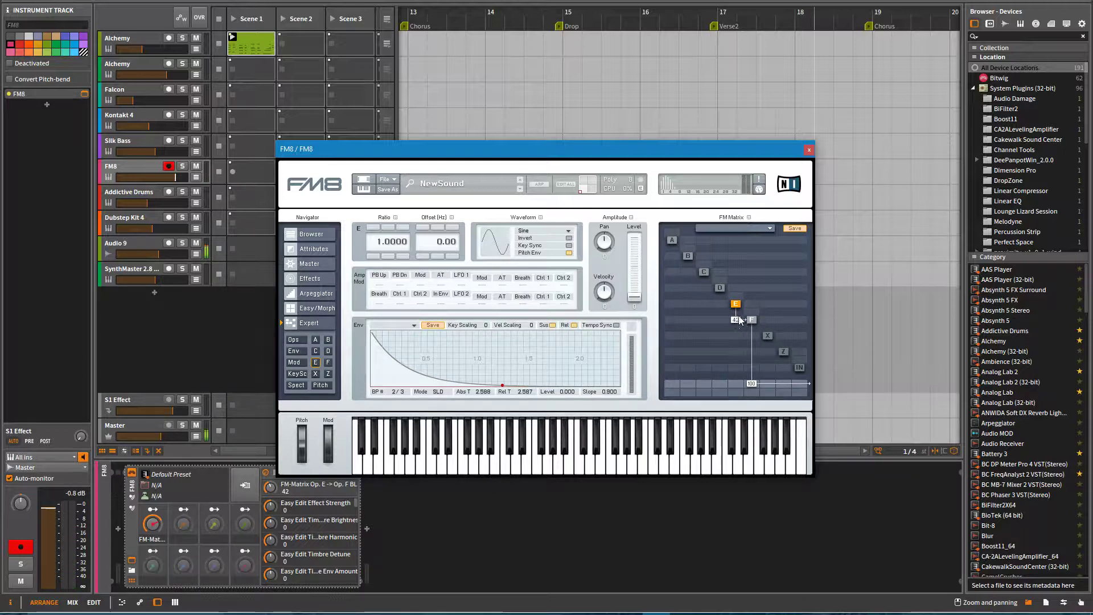
pyautogui.moveTo(739, 319); pyautogui.dragTo(742, 289)
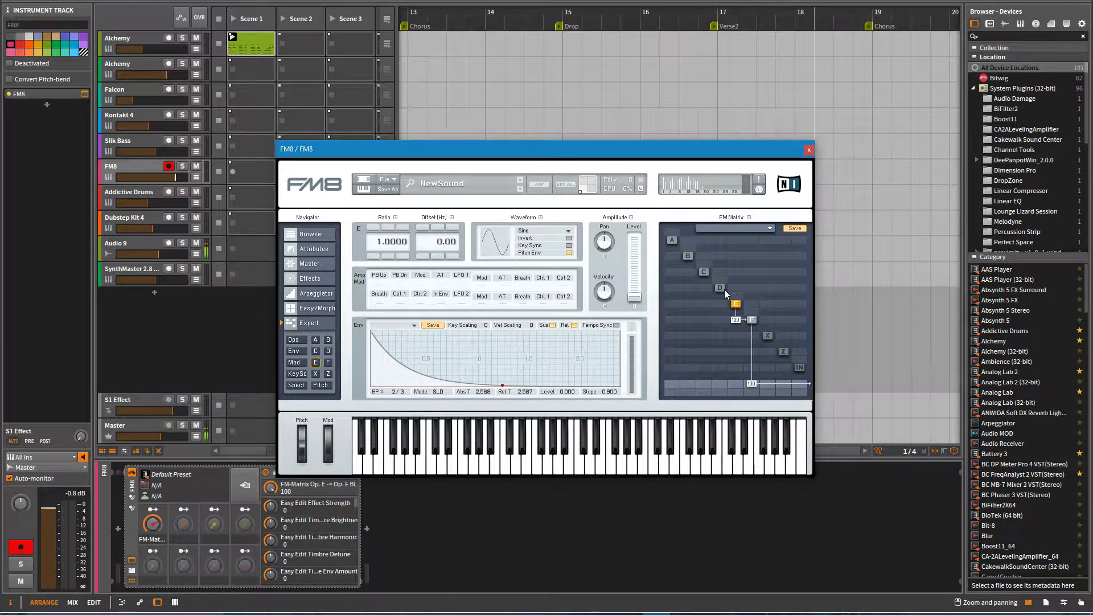
# Set operator E's Amplitude Velocity knob to 40
pyautogui.moveTo(605, 292); pyautogui.dragTo(607, 292)
# Make F's envelope decay to 0 by 1.6 s with a softer slope, and set E→F to 70
pyautogui.click(752, 319)
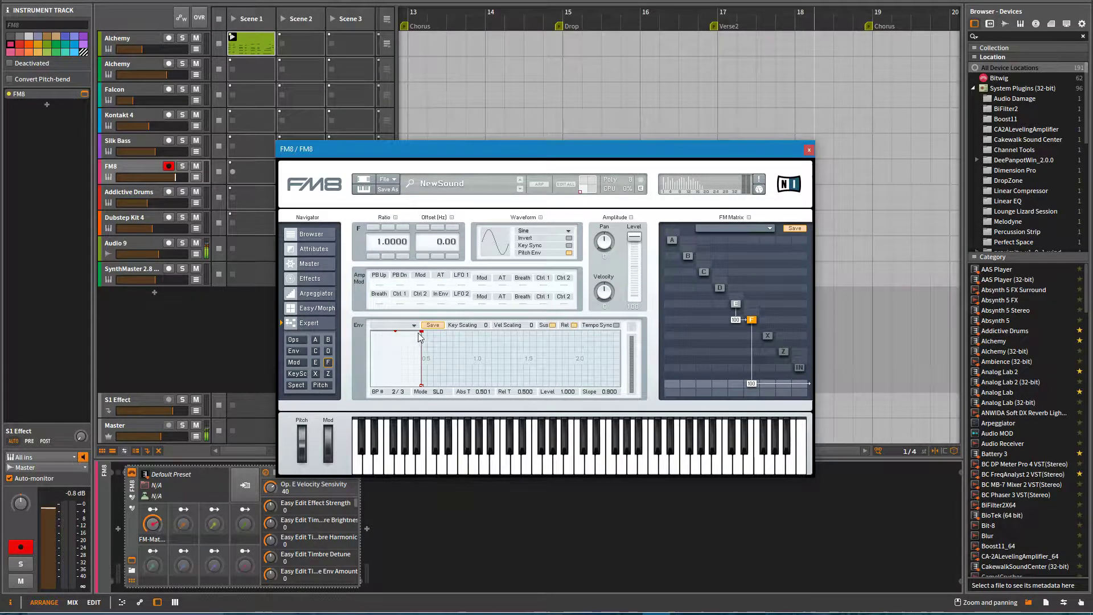
pyautogui.moveTo(421, 333)
pyautogui.mouseDown()
pyautogui.moveTo(461, 377)
pyautogui.moveTo(538, 386)
pyautogui.mouseUp()
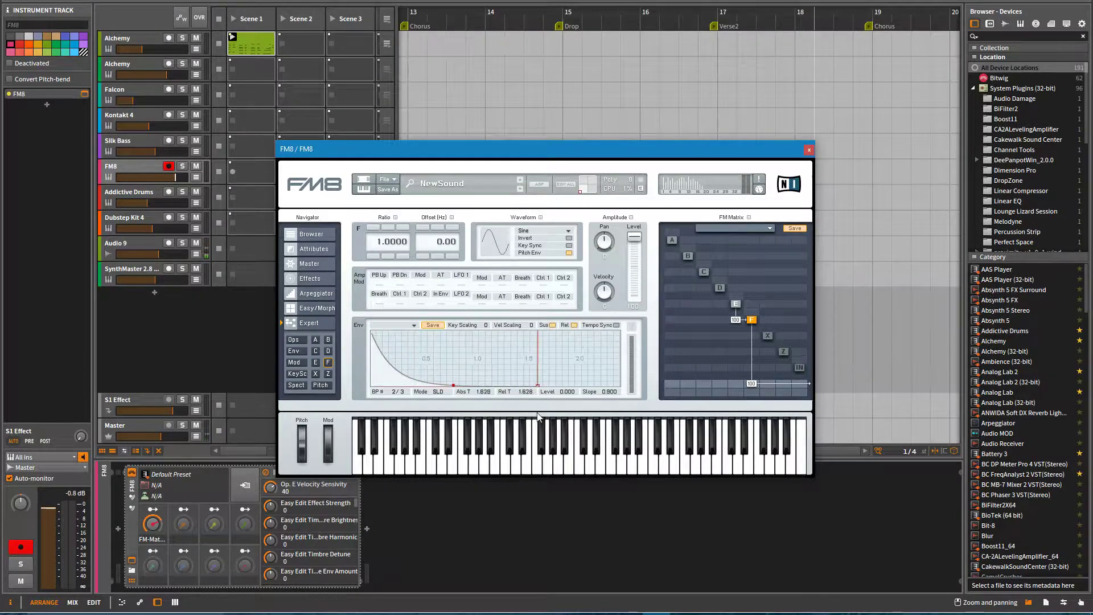
pyautogui.moveTo(454, 388); pyautogui.dragTo(483, 383)
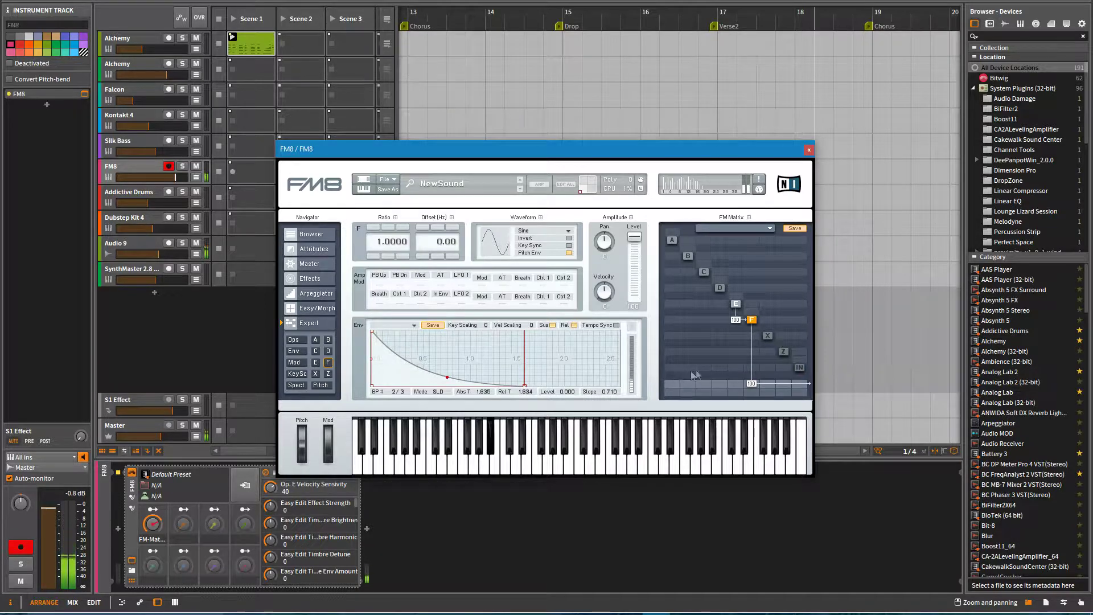
pyautogui.moveTo(736, 319); pyautogui.dragTo(750, 355)
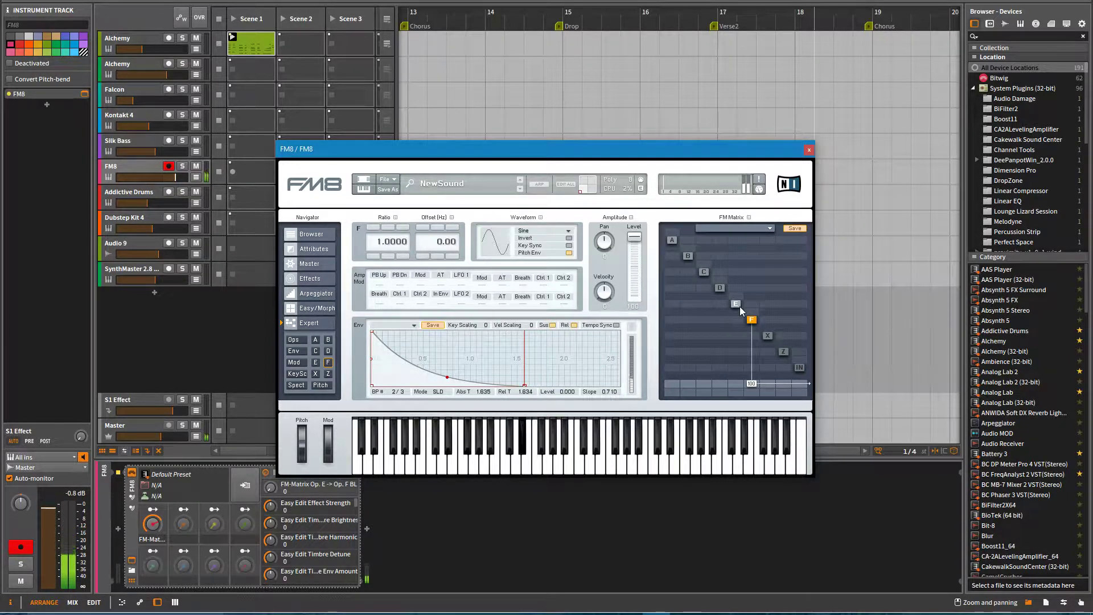
pyautogui.moveTo(739, 307); pyautogui.dragTo(734, 282)
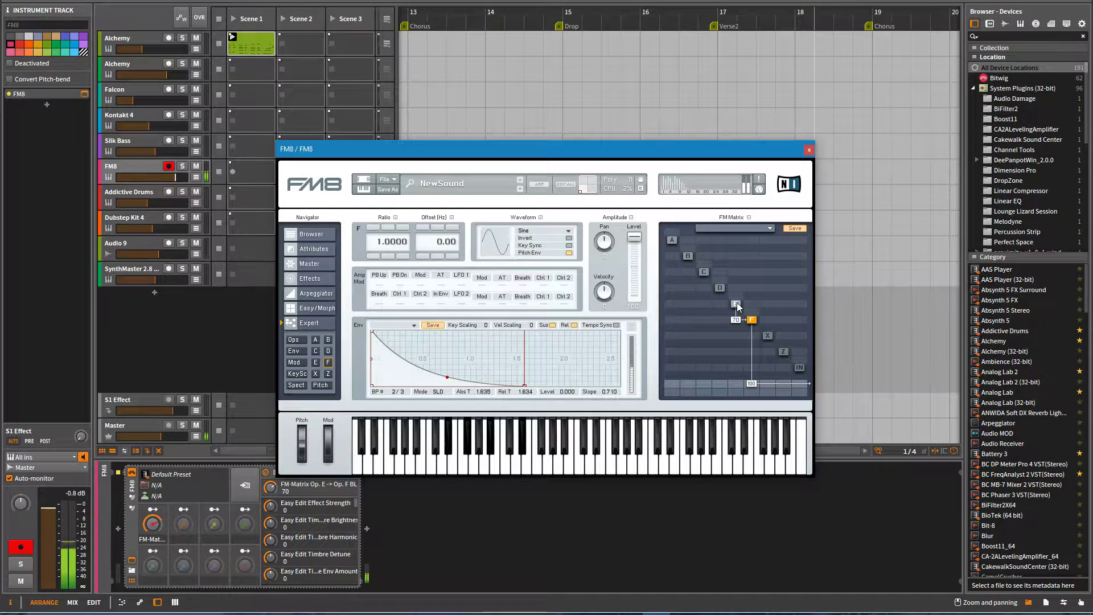
# Move operator E's envelope end breakpoint back and forth until the decay ends at 2.357 s
pyautogui.click(736, 304)
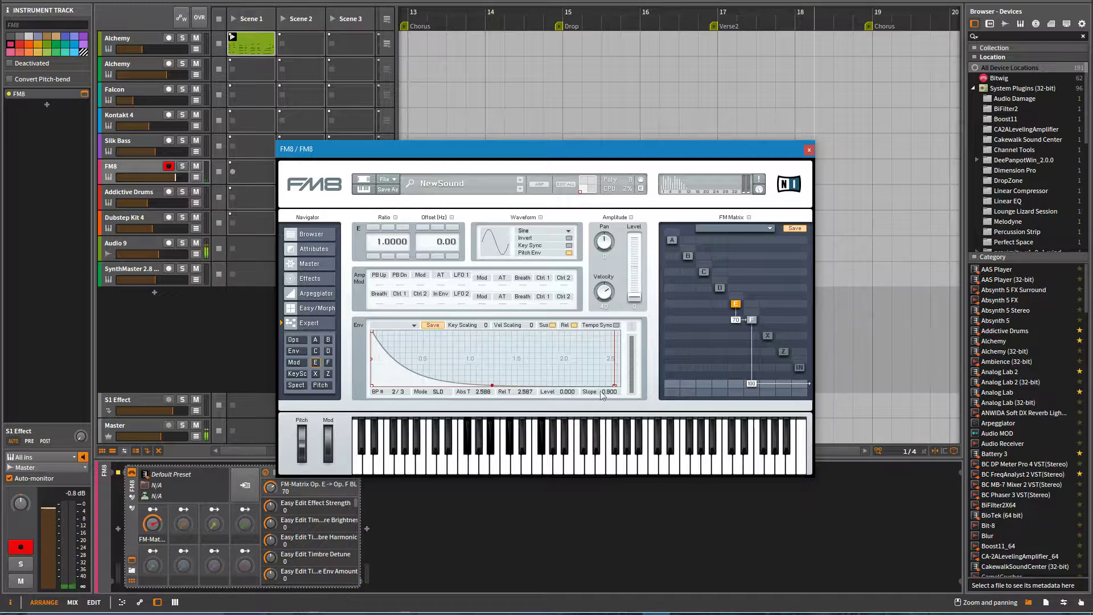
pyautogui.moveTo(616, 389); pyautogui.dragTo(416, 396)
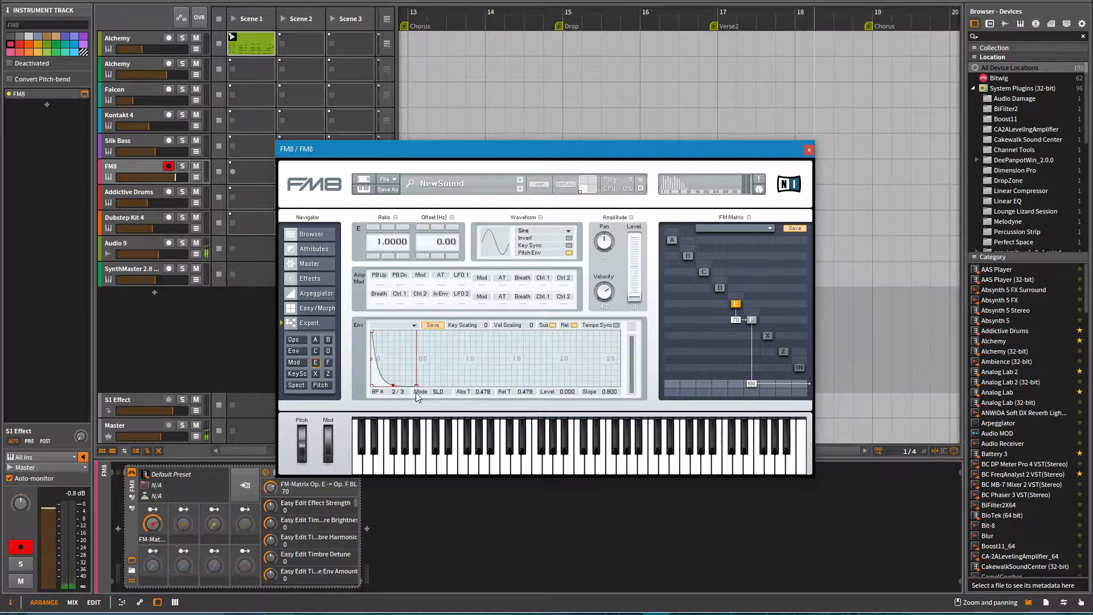
pyautogui.moveTo(416, 397); pyautogui.dragTo(525, 398)
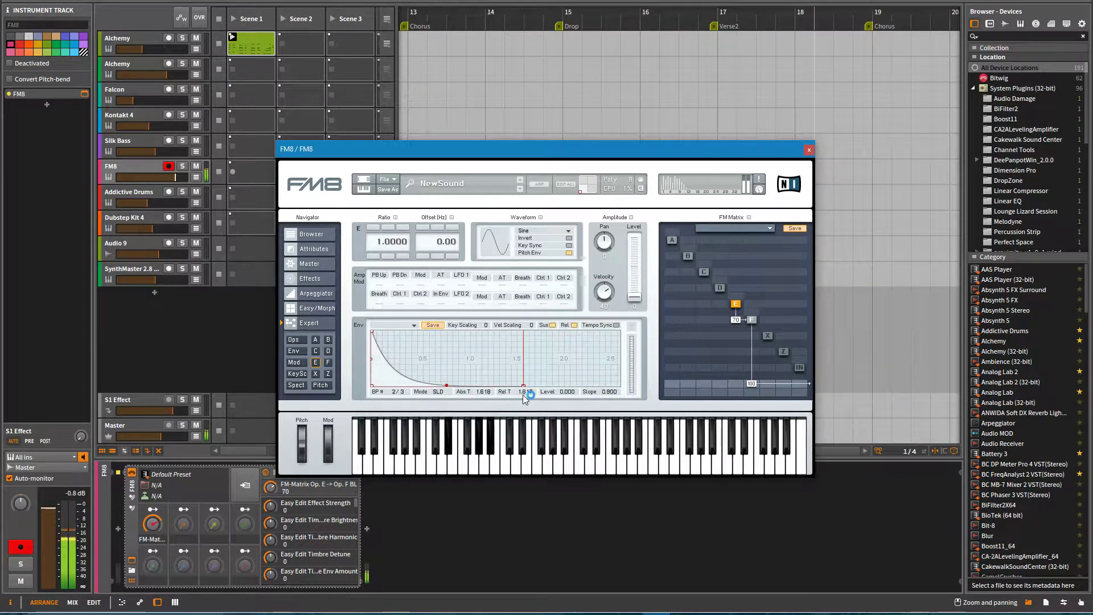
pyautogui.moveTo(525, 390); pyautogui.dragTo(615, 396)
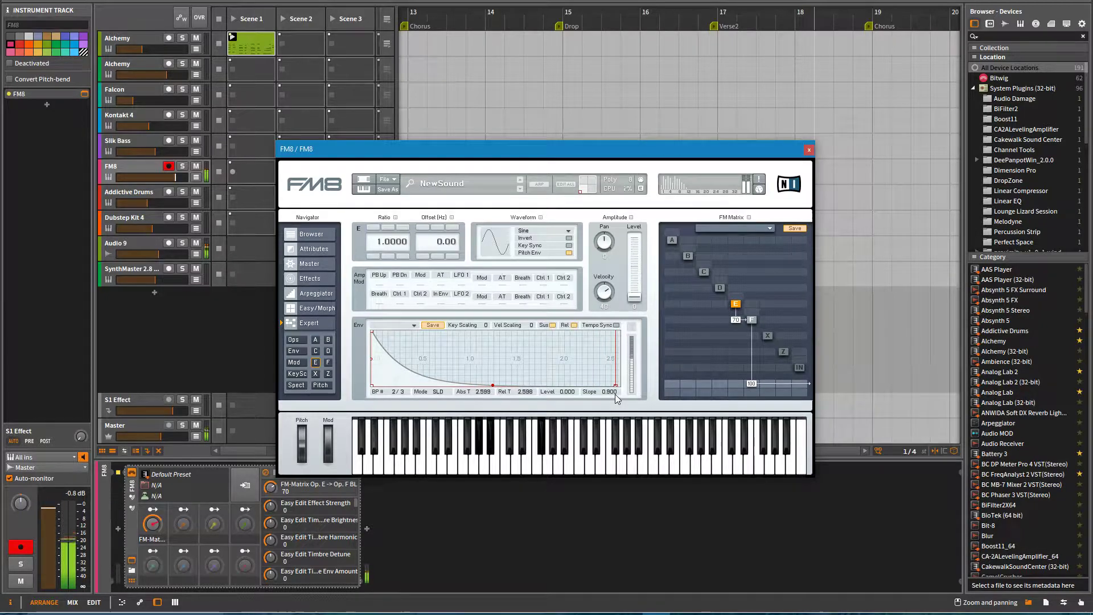
pyautogui.moveTo(613, 394); pyautogui.dragTo(390, 412)
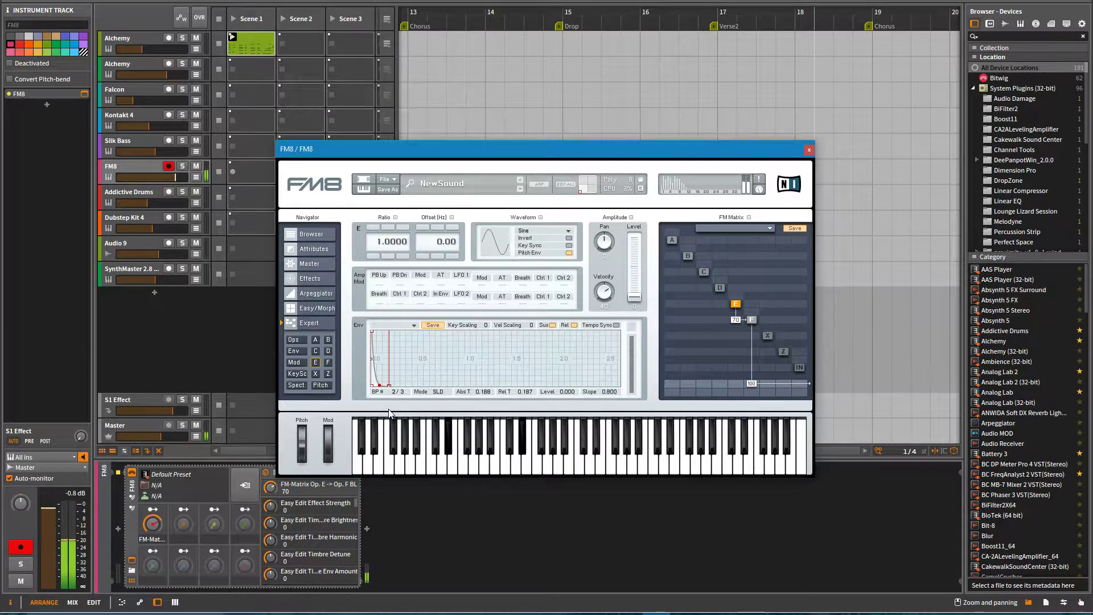
pyautogui.moveTo(389, 412); pyautogui.dragTo(591, 405)
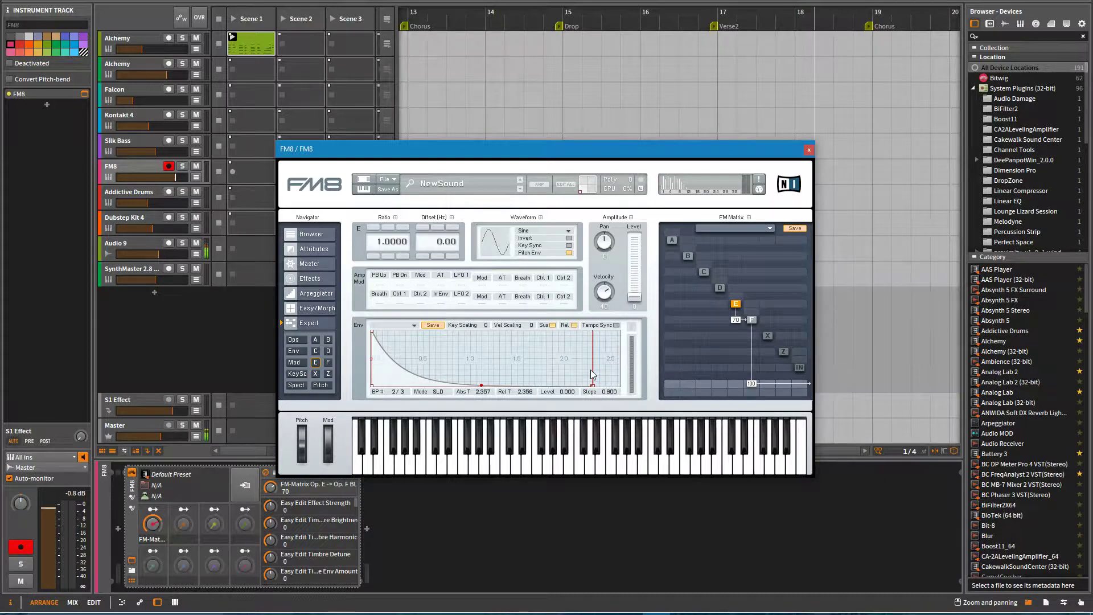
# Give operator E's envelope a rising attack peaking at 0.980 around 0.509 seconds
pyautogui.click(751, 320)
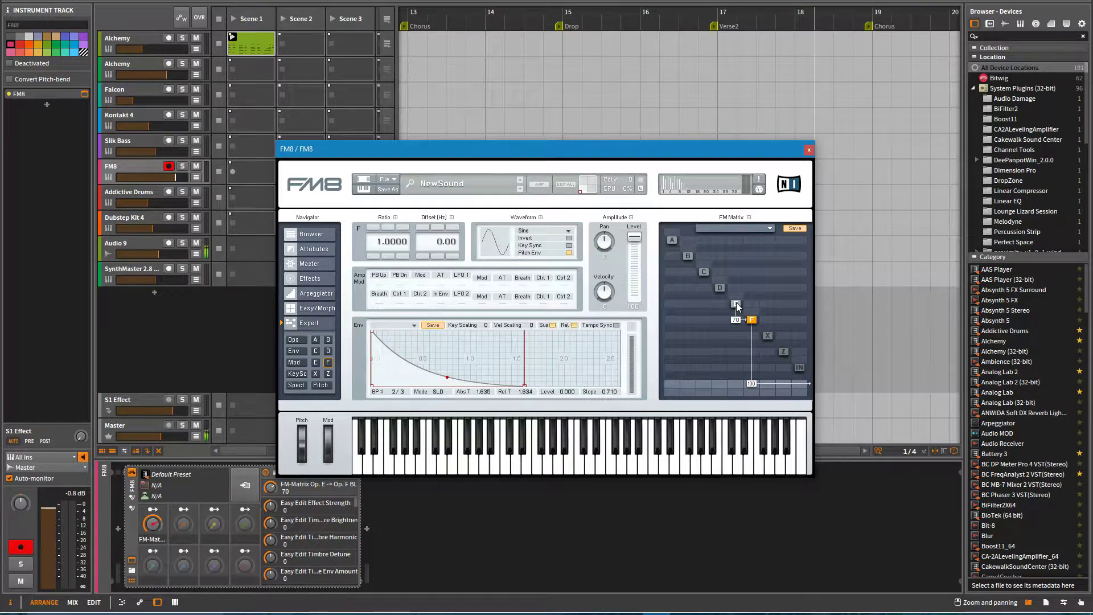
pyautogui.click(736, 304)
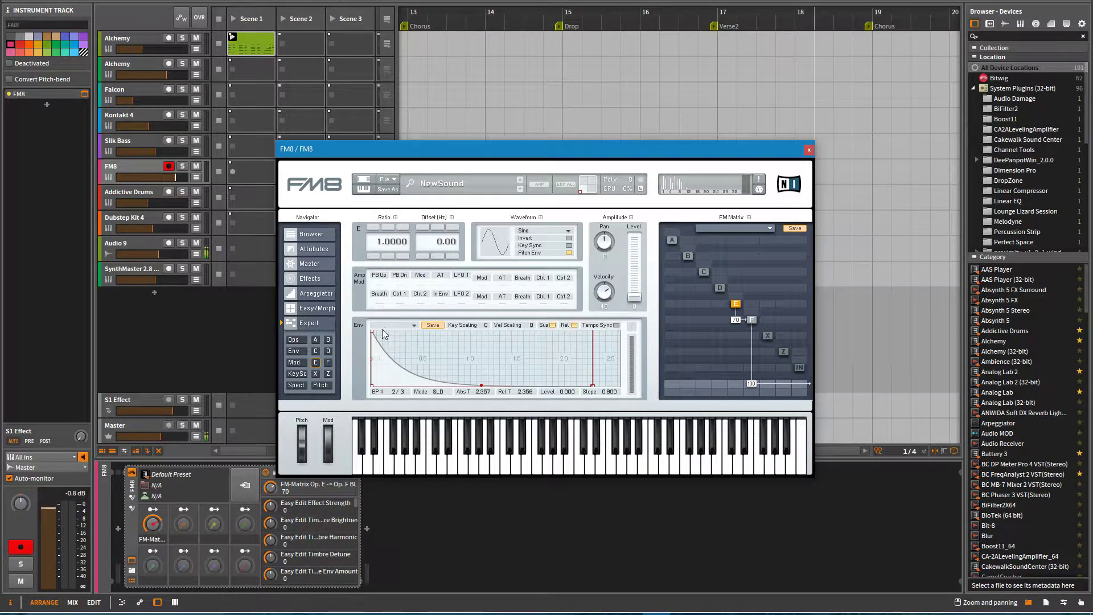
pyautogui.moveTo(373, 336); pyautogui.dragTo(419, 335)
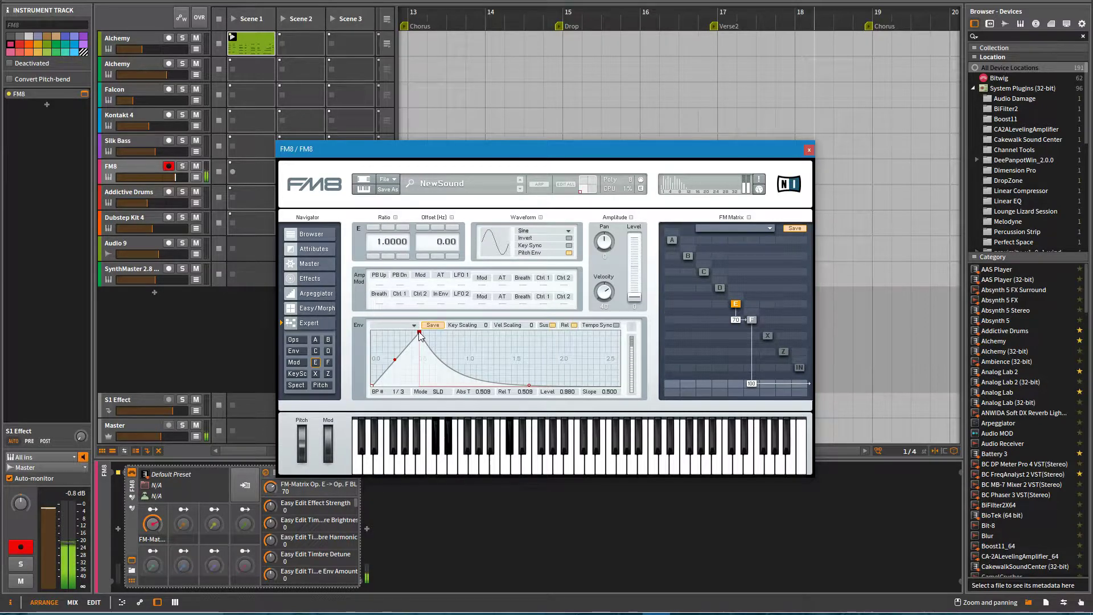
pyautogui.click(752, 319)
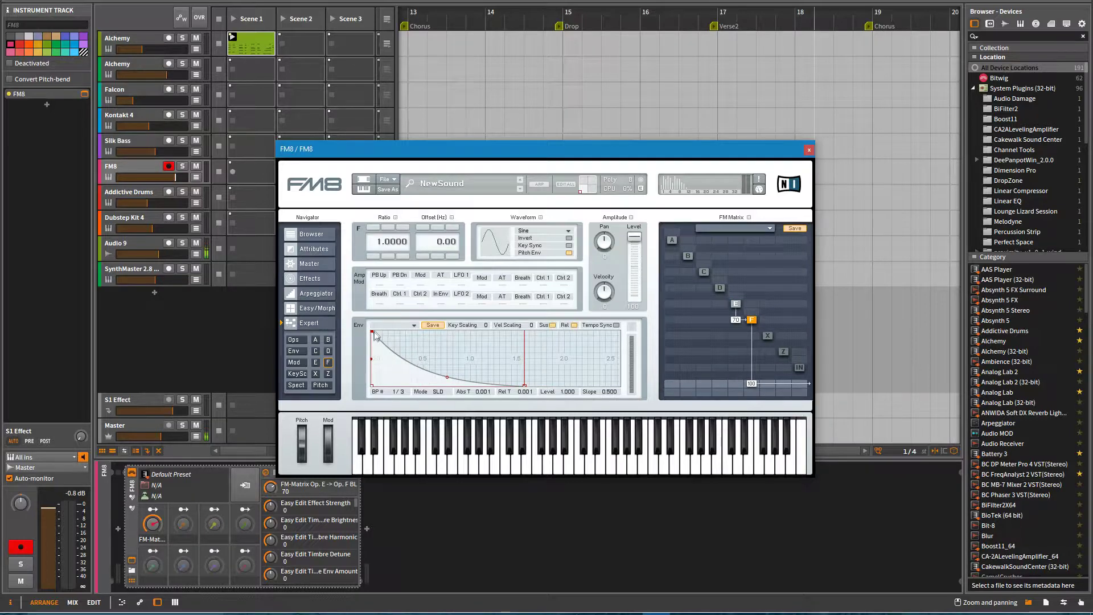
# Drag carrier F's first envelope breakpoint right so its attack peaks at about 0.721 s
pyautogui.moveTo(373, 332)
pyautogui.mouseDown()
pyautogui.moveTo(427, 331)
pyautogui.moveTo(359, 325)
pyautogui.mouseUp()
pyautogui.moveTo(373, 332); pyautogui.dragTo(438, 331)
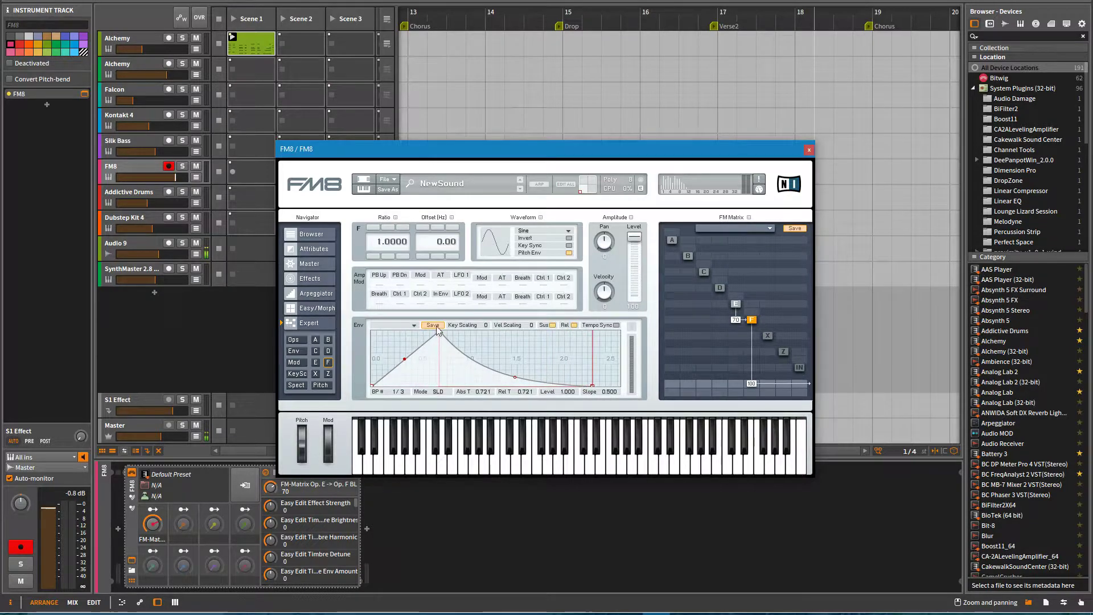